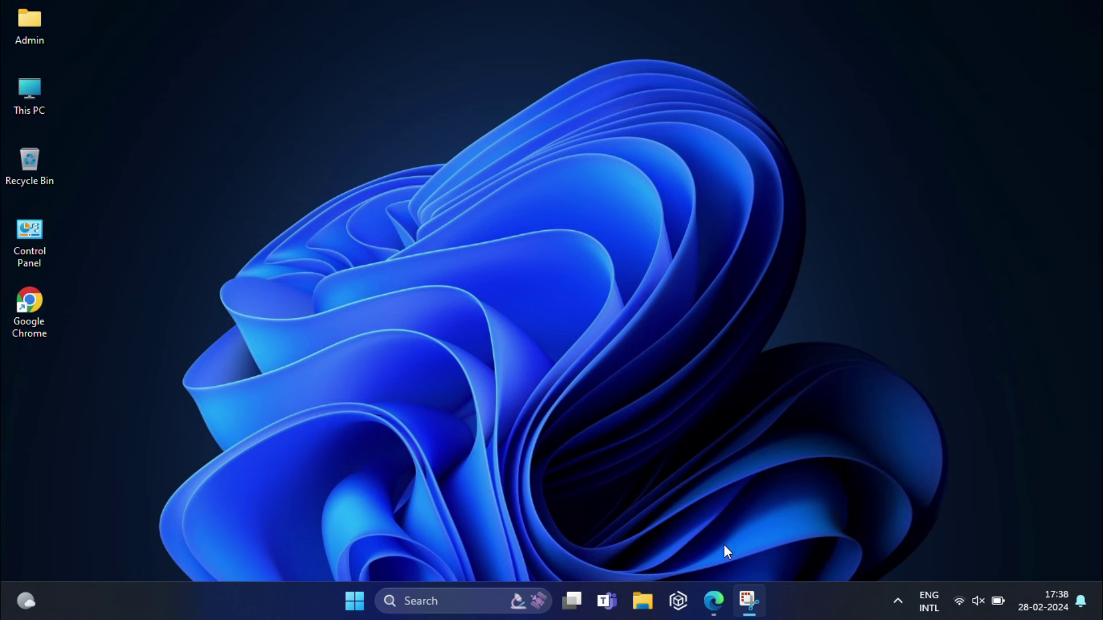
Launch the browser, view its main options menu, then close that browser window.
click(714, 601)
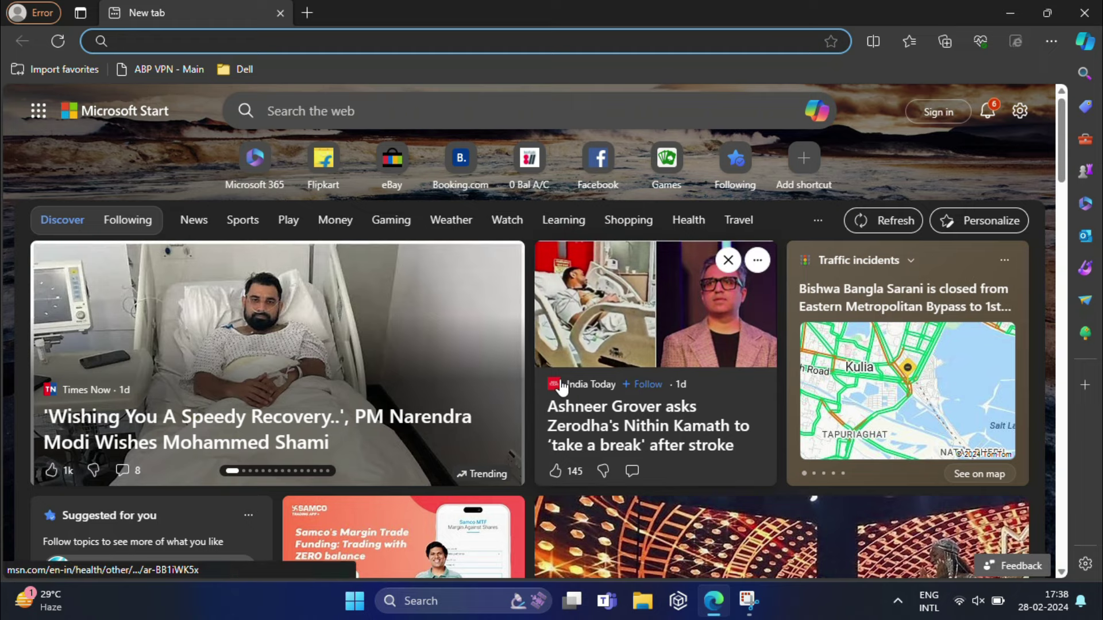
click(1047, 44)
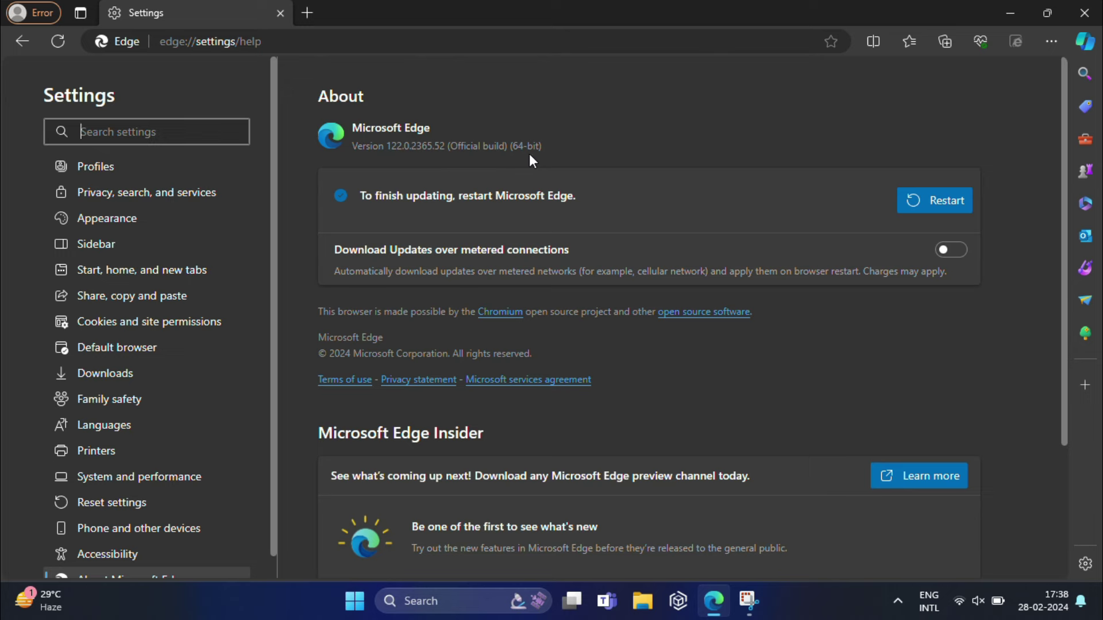
click(931, 204)
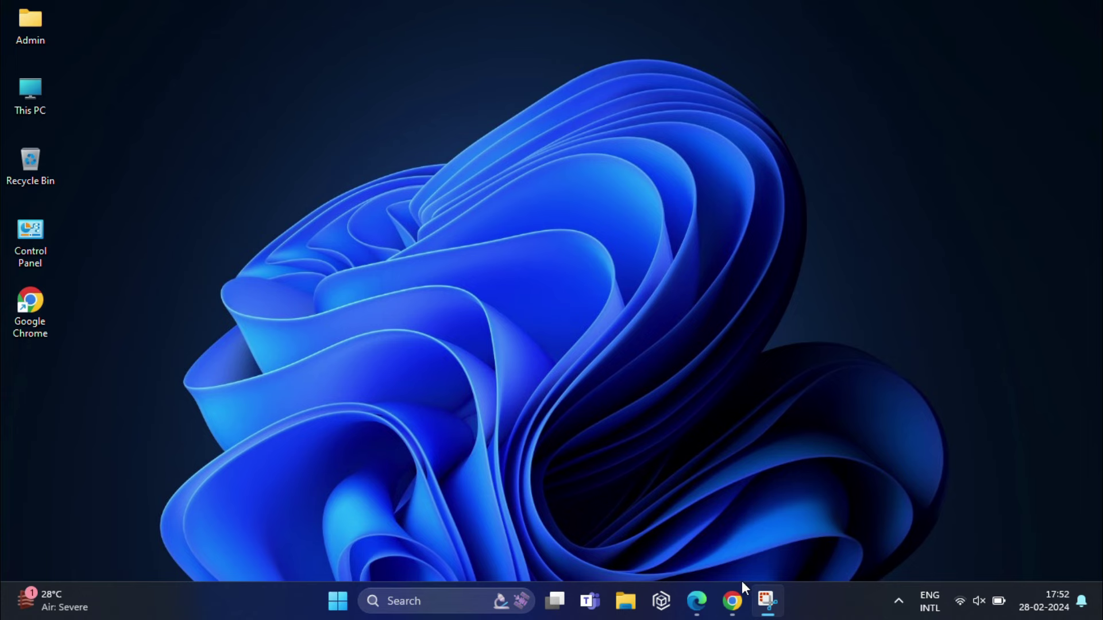
Bring back Chrome's Tech Infokart profile and open the Edit profile photo file picker.
click(732, 601)
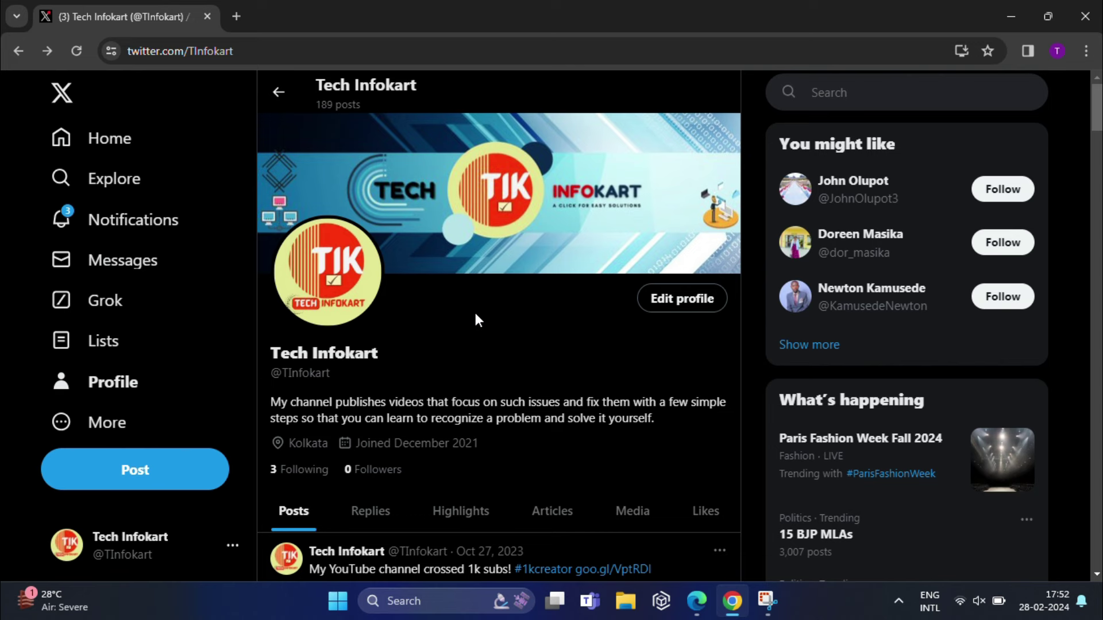
click(671, 304)
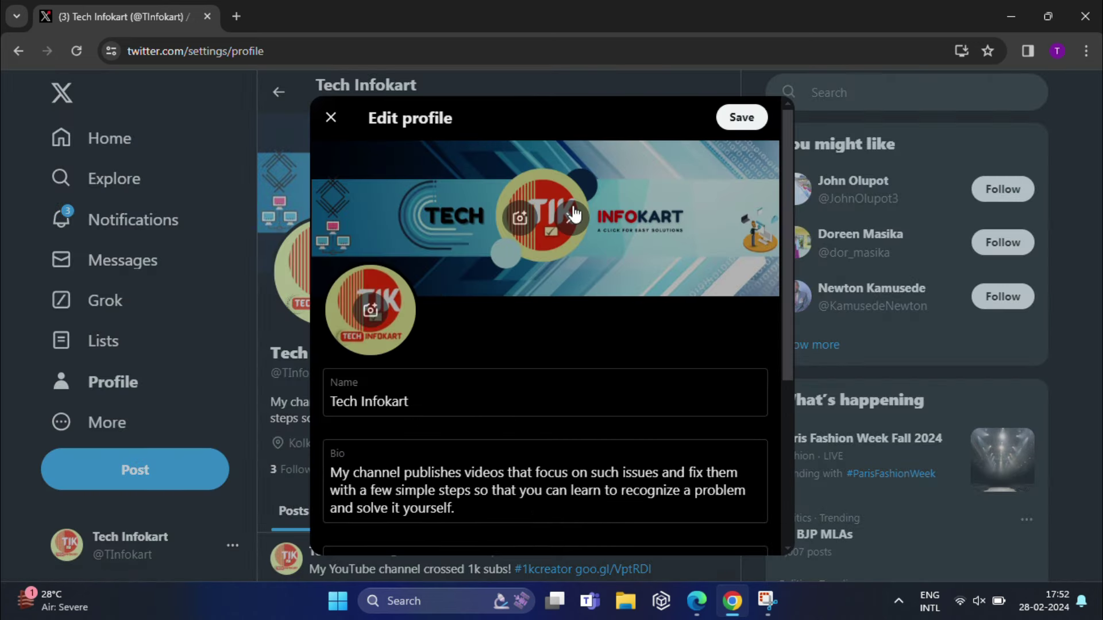
click(369, 310)
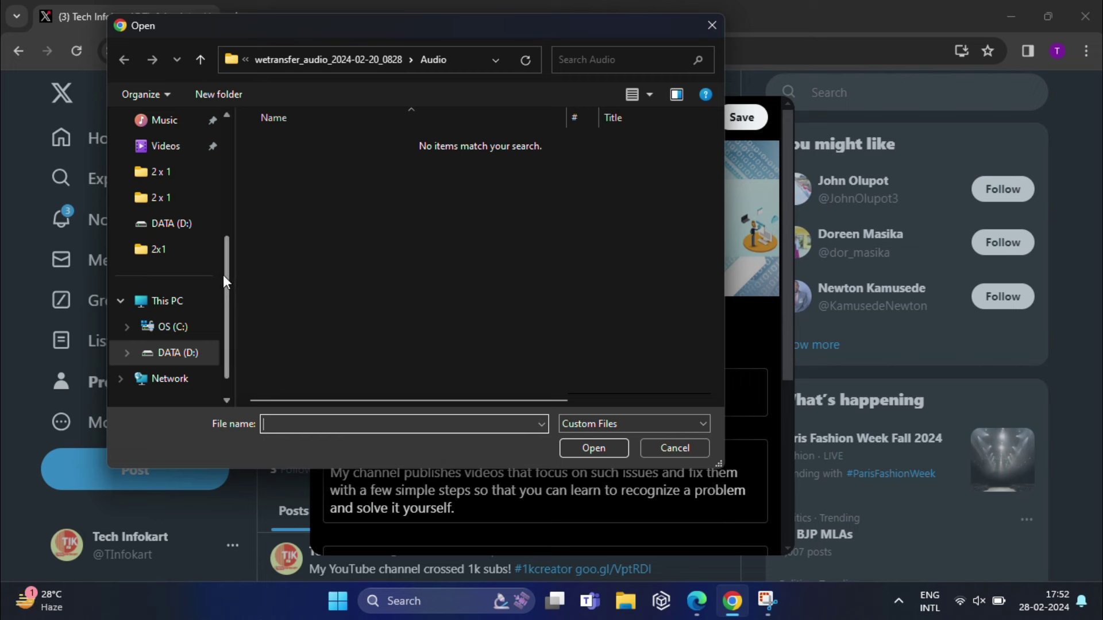
scroll(228, 284, down, 1)
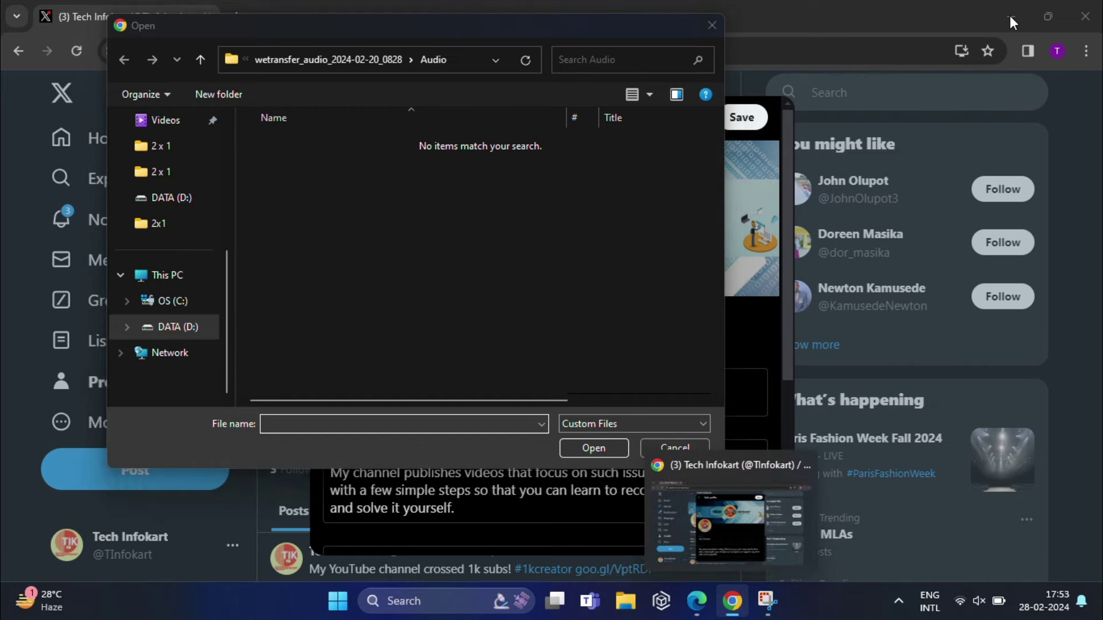
Open Edge's Edit profile and its avatar photo file picker, then return to Chrome.
click(690, 602)
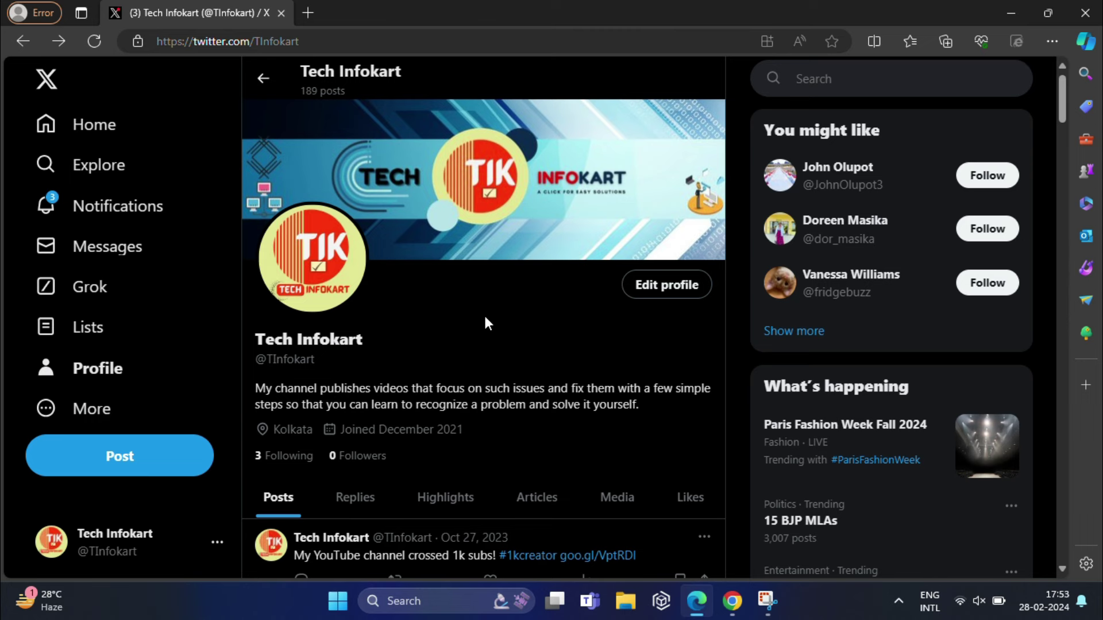
click(663, 286)
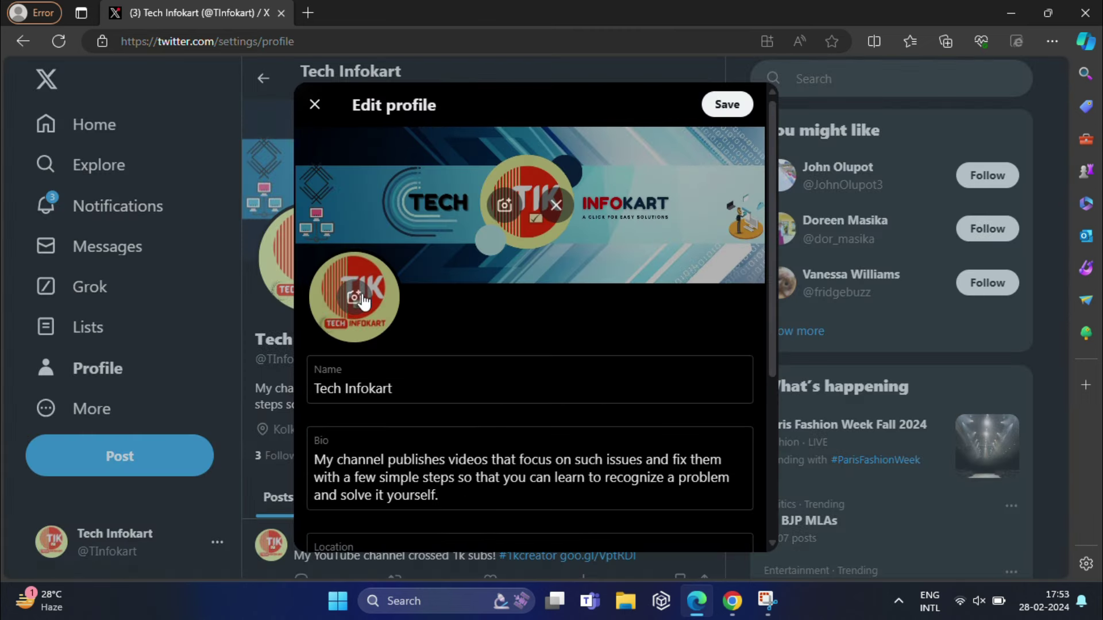
click(362, 294)
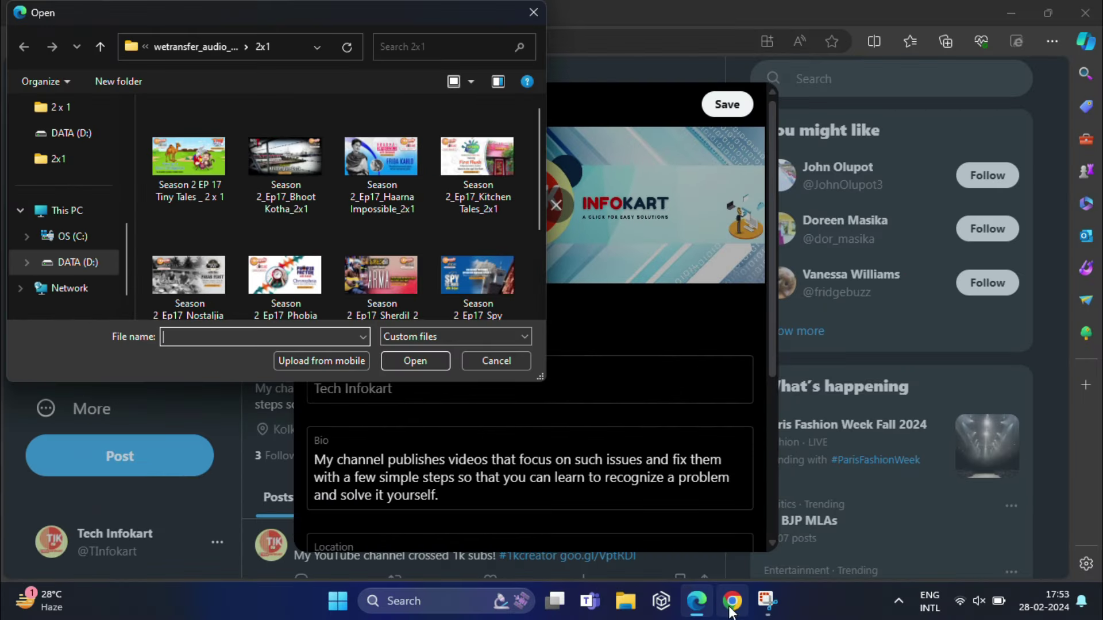
click(732, 604)
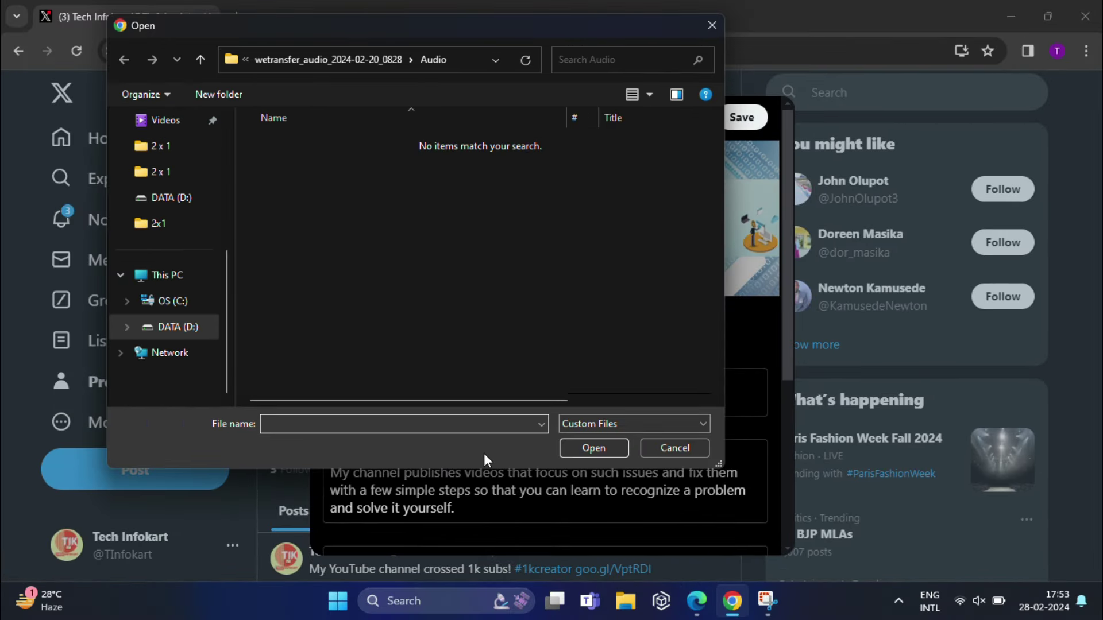
Return to the Edge window with its profile-photo file picker.
click(697, 602)
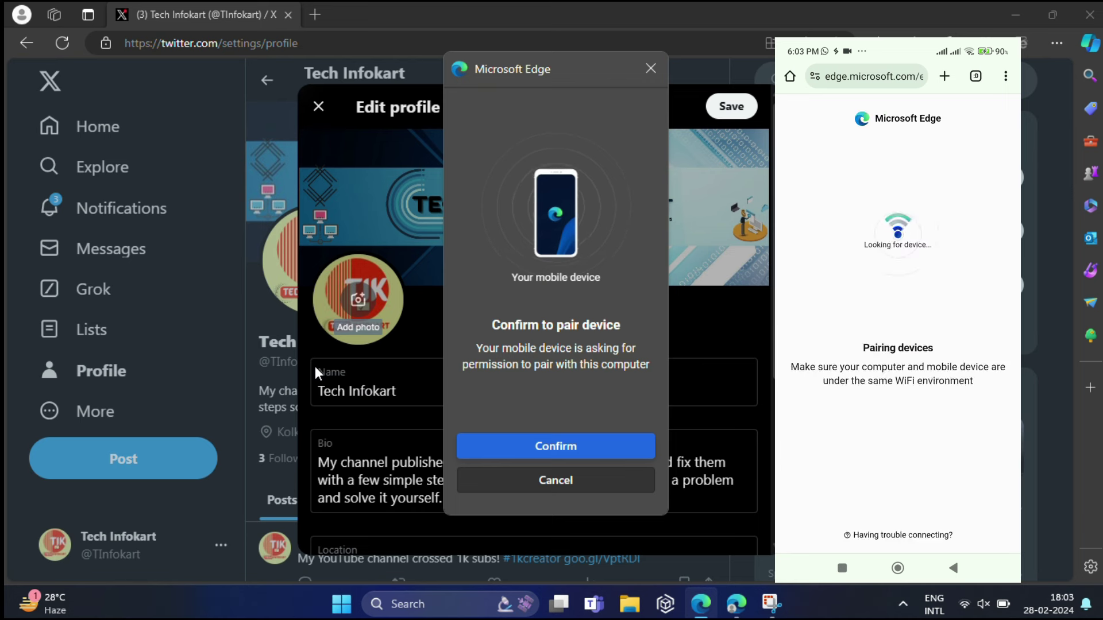
Confirm pairing the phone with this computer in Edge.
click(547, 447)
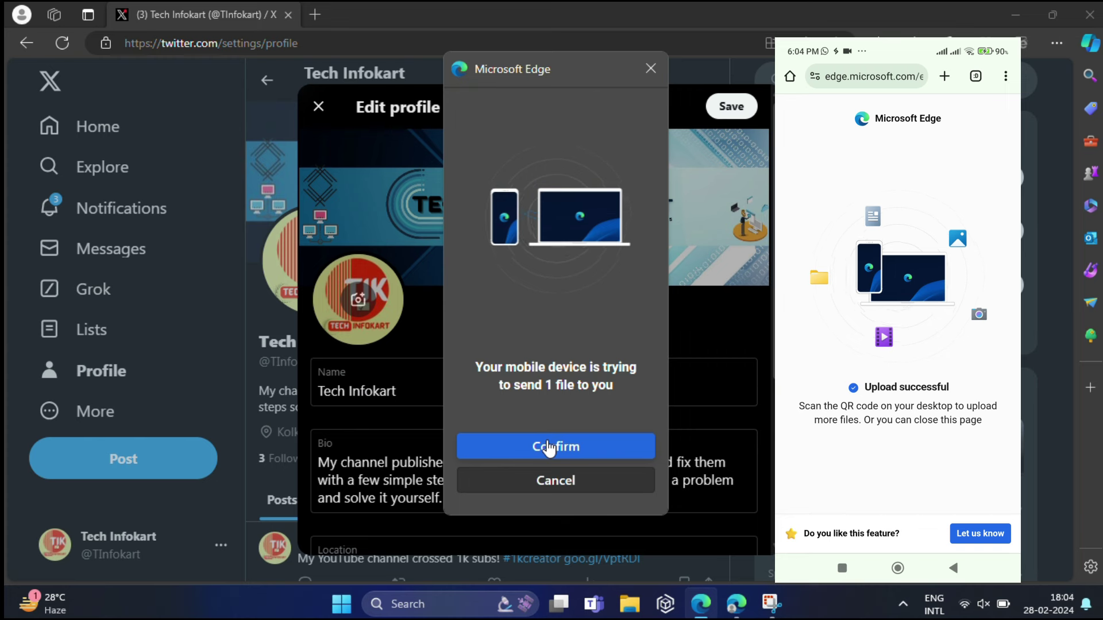
Confirm receiving the single file sent from the phone.
click(550, 451)
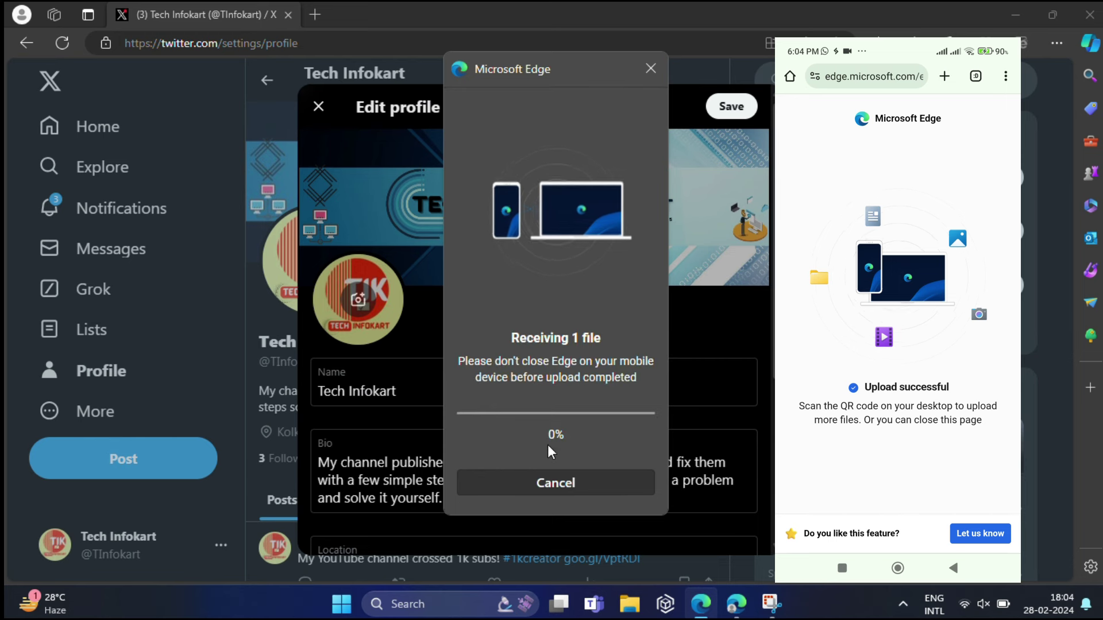